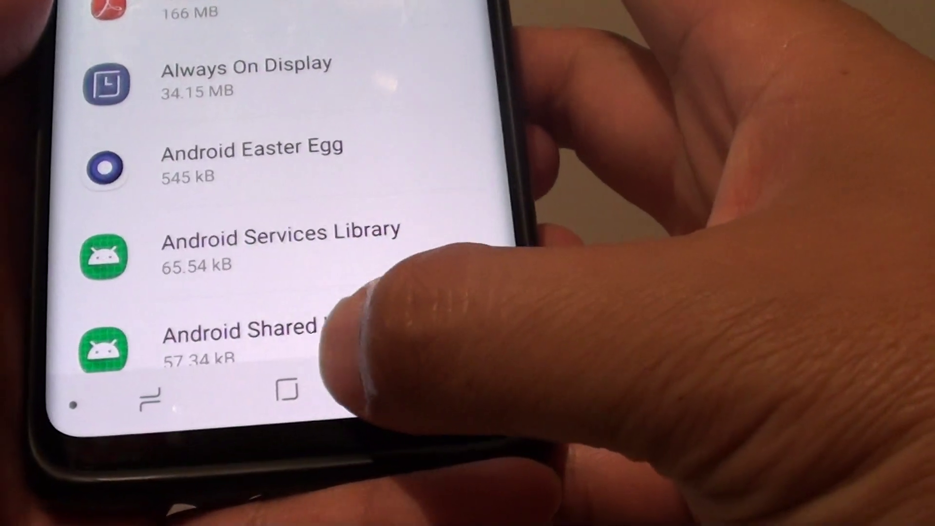
Leave the Apps list and go back to the home screen.
{"action": "left_click", "coordinate": [285, 391]}
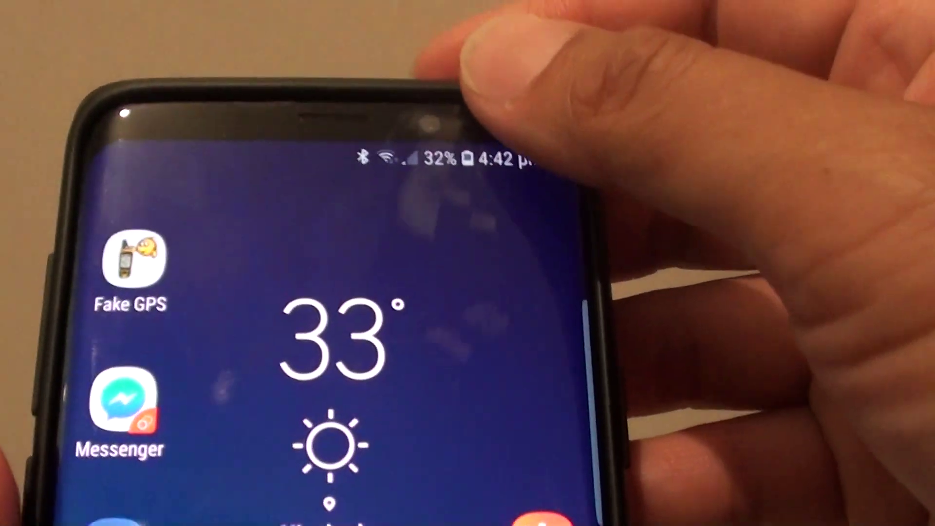
Reopen Settings from the quick settings panel and show the Apps list's options menu.
{"action": "left_click_drag", "start_coordinate": [416, 157], "coordinate": [416, 314]}
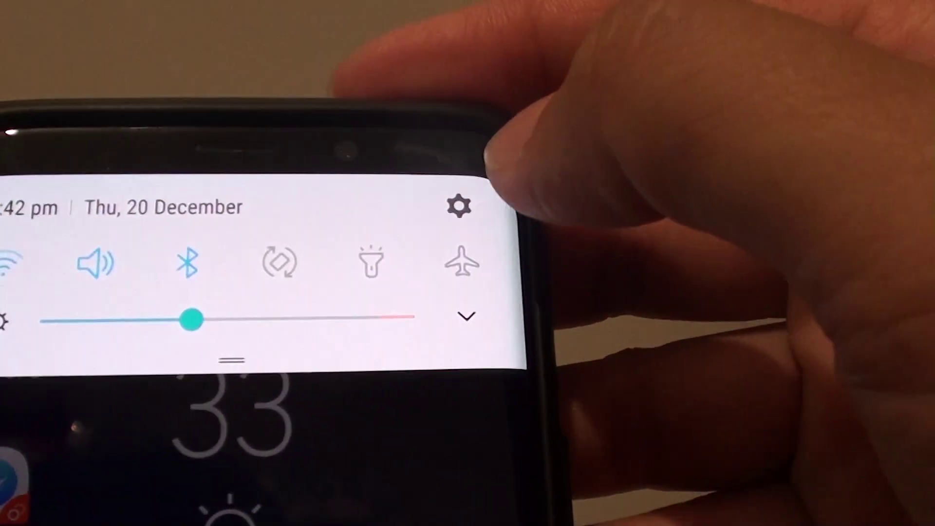
{"action": "left_click", "coordinate": [482, 201]}
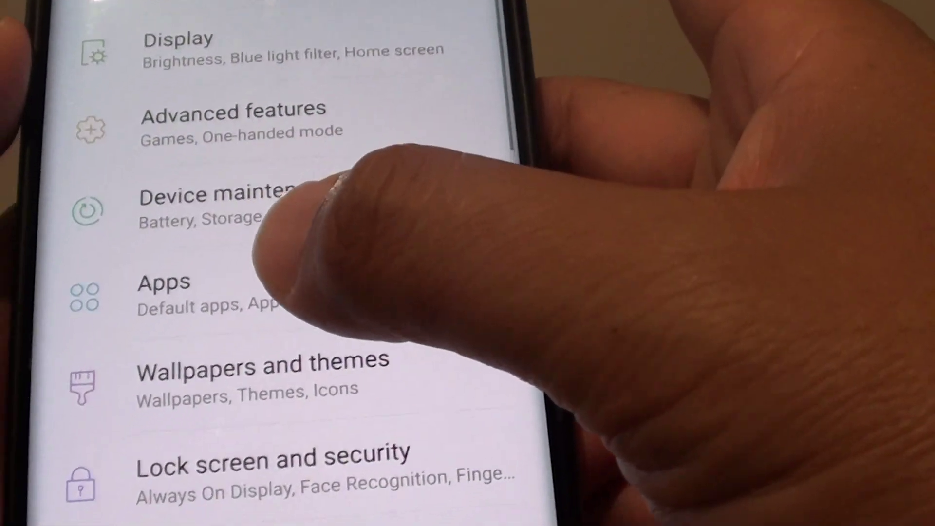
{"action": "left_click", "coordinate": [220, 322]}
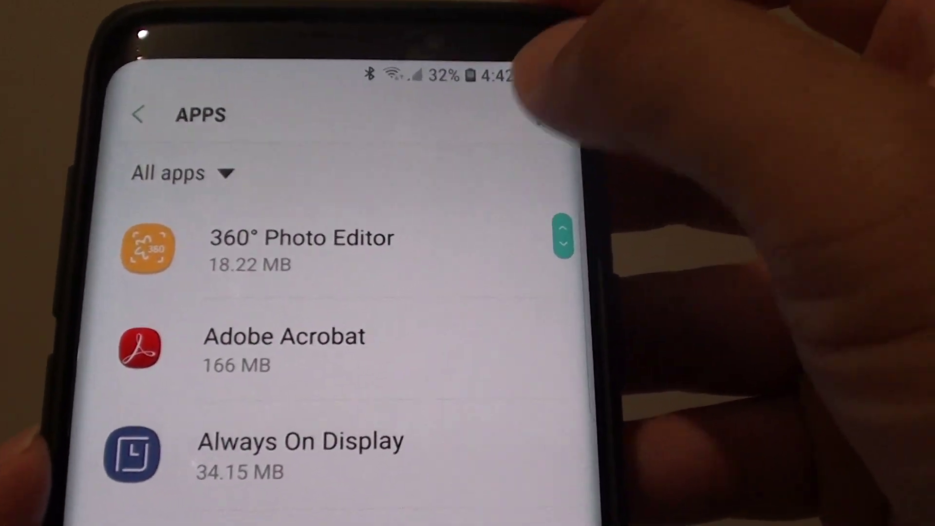
{"action": "left_click", "coordinate": [551, 102]}
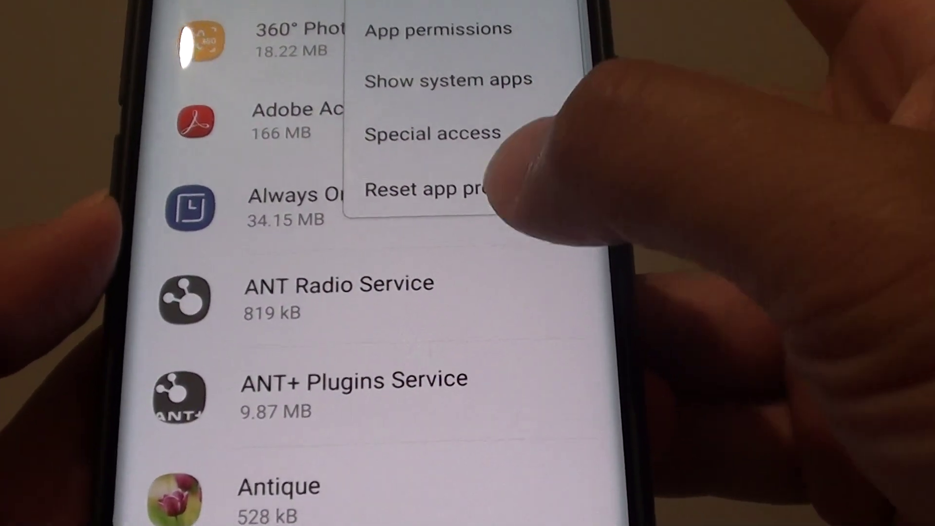
Choose Reset app preferences from the Apps menu and confirm with RESET.
{"action": "left_click", "coordinate": [511, 174]}
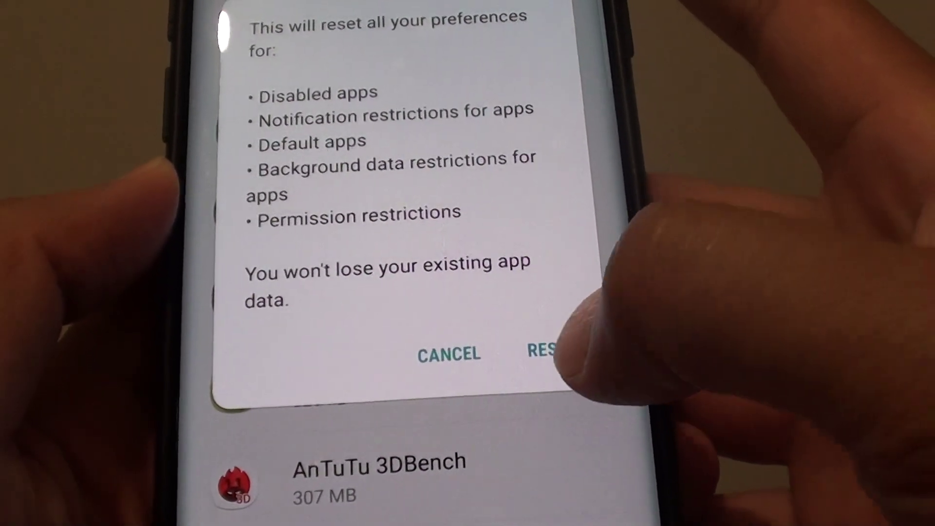
{"action": "left_click", "coordinate": [552, 353]}
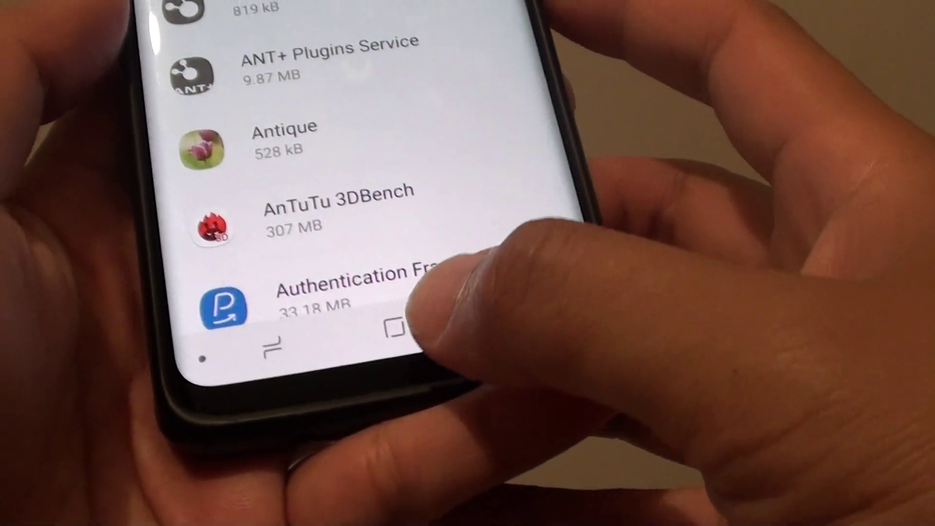
Go home and choose Samsung Experience Home as the default home app, Always.
{"action": "left_click", "coordinate": [382, 340]}
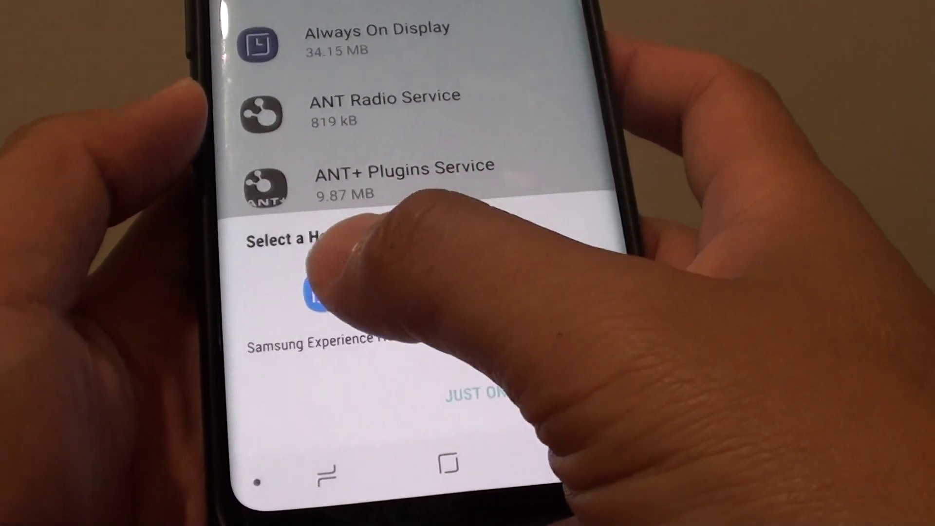
{"action": "left_click", "coordinate": [318, 293]}
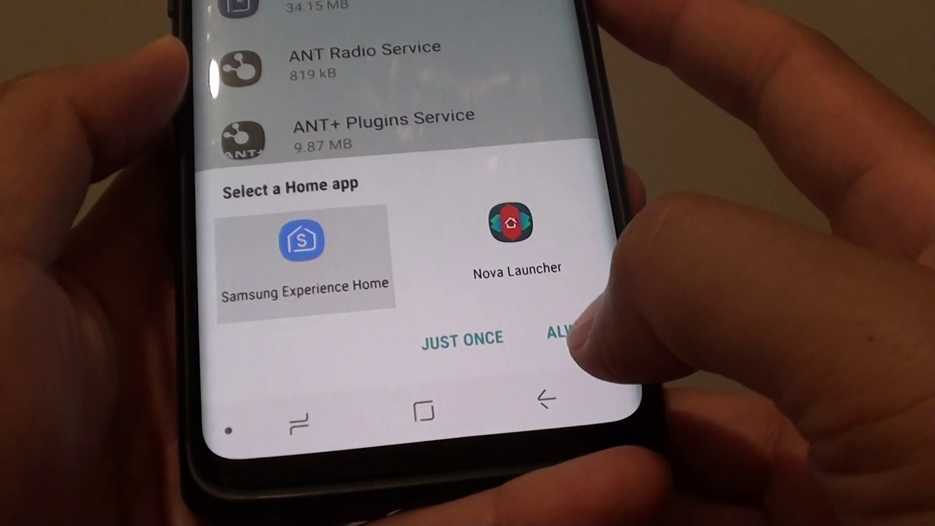
{"action": "left_click", "coordinate": [562, 338]}
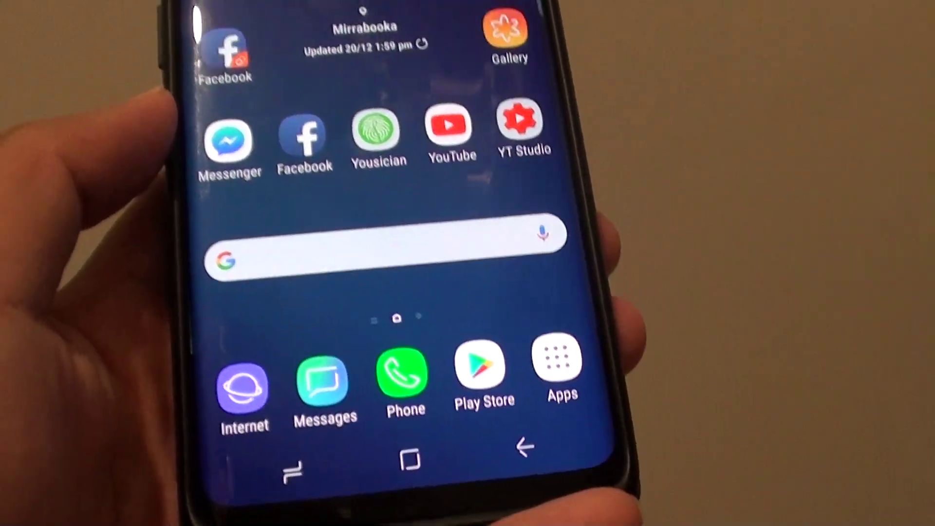